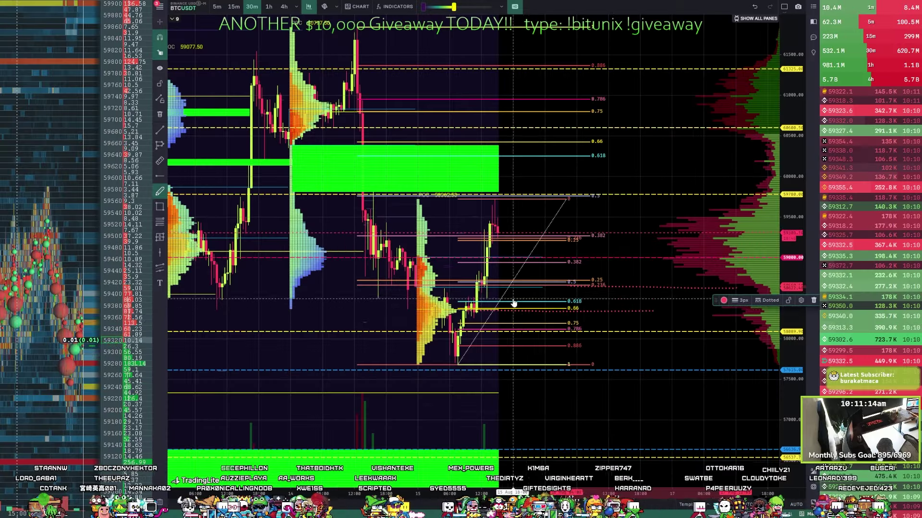
Draw red dotted lines just below the latest BTCUSDT candles, then select the horizontal price line.
left_click_drag(513, 299, 589, 329)
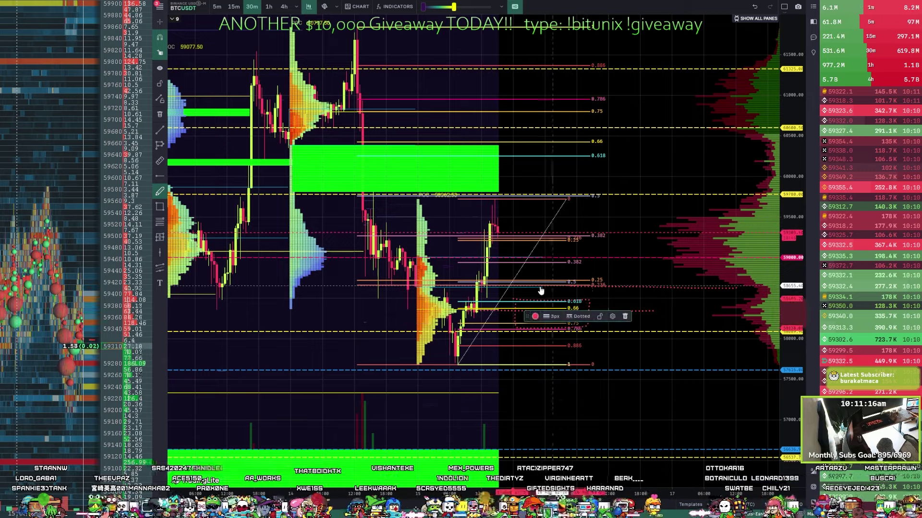
left_click_drag(499, 271, 512, 313)
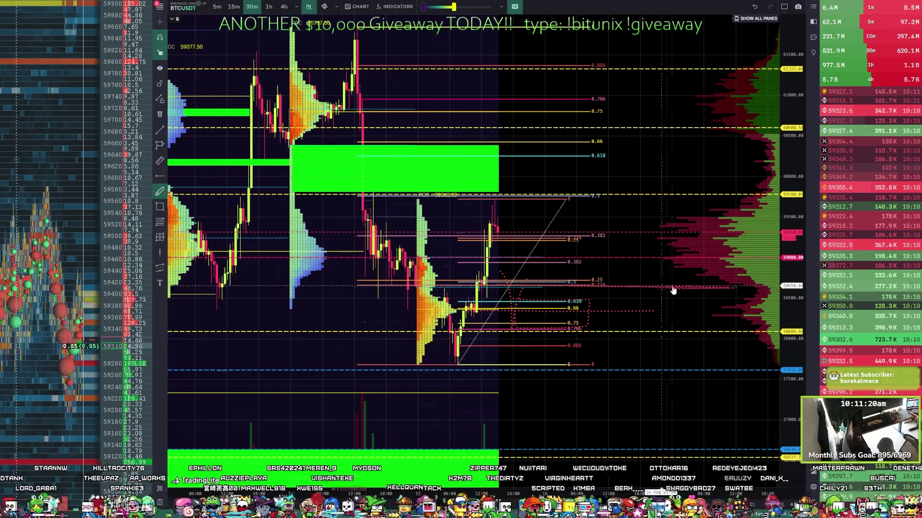
left_click_drag(731, 291, 730, 291)
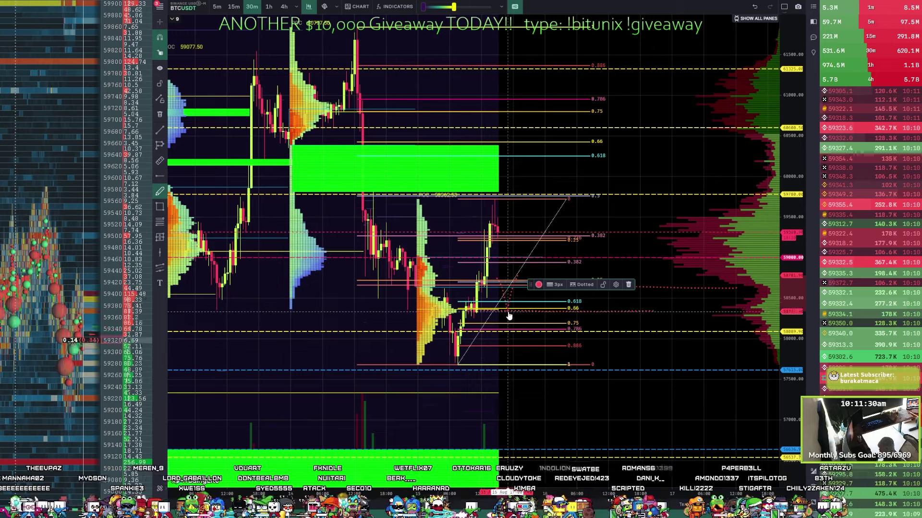
left_click(531, 303)
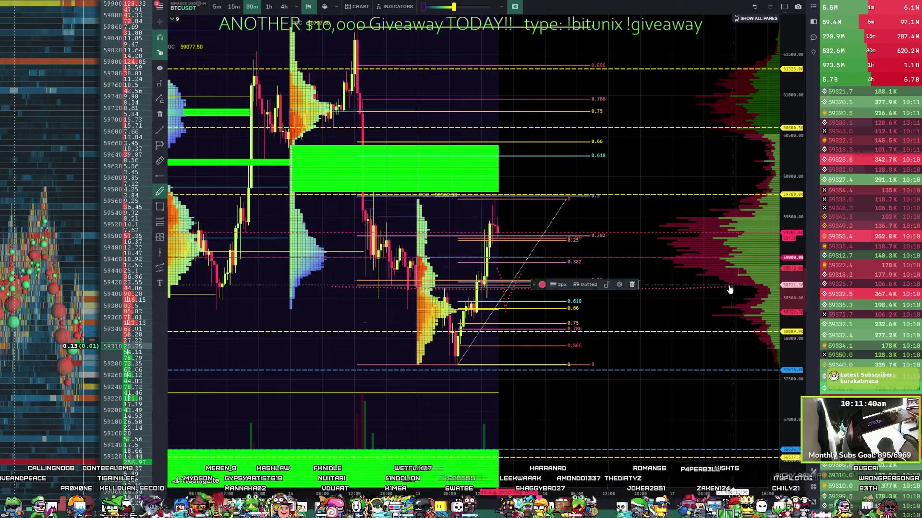
left_click(714, 288)
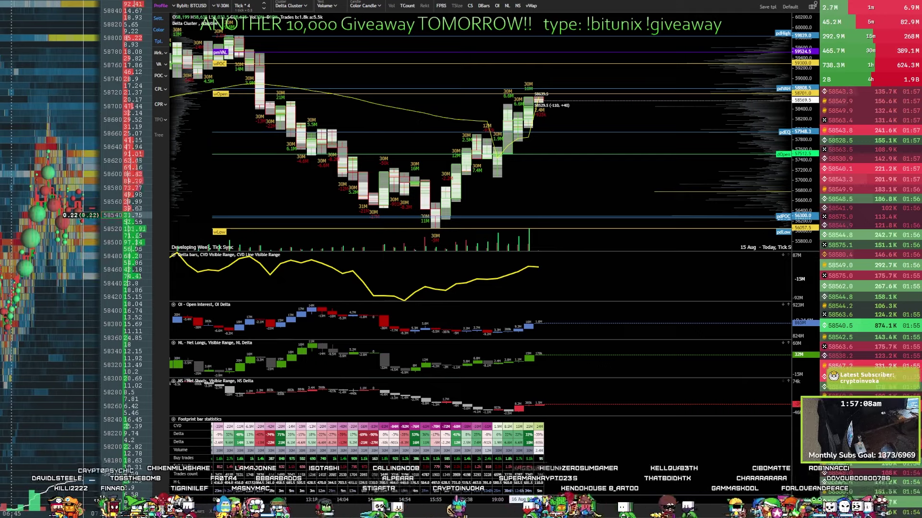
Stretch and compress the BTC price scale until the older highs and all recent candles fit.
left_click_drag(816, 211, 559, 38)
left_click_drag(795, 201, 808, 129)
left_click_drag(808, 76, 813, 110)
left_click_drag(480, 72, 475, 169)
left_click_drag(808, 163, 811, 197)
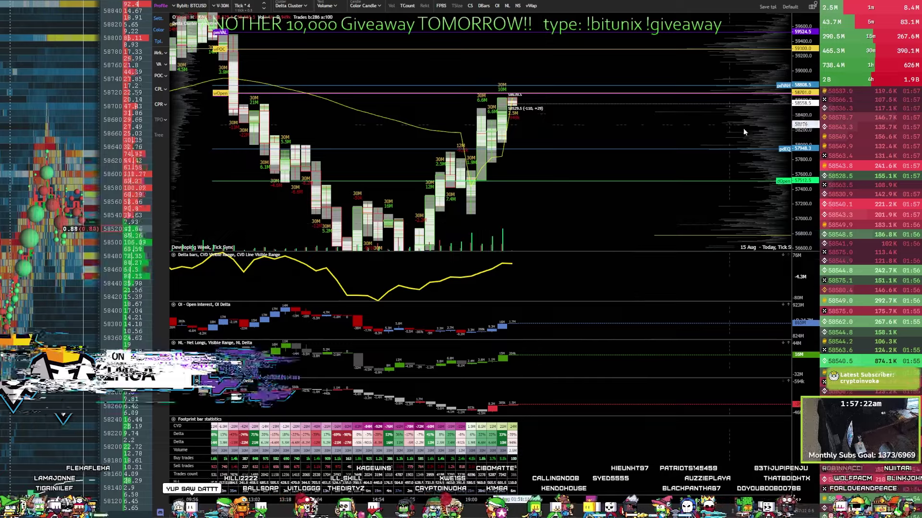
left_click_drag(804, 115, 805, 94)
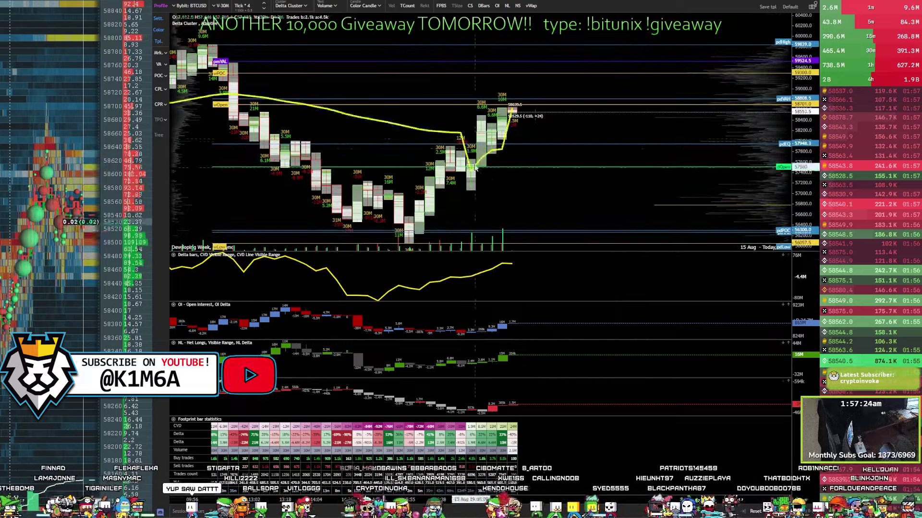
Pan the chart to centre and reframe the recent candles.
left_click_drag(476, 167, 478, 126)
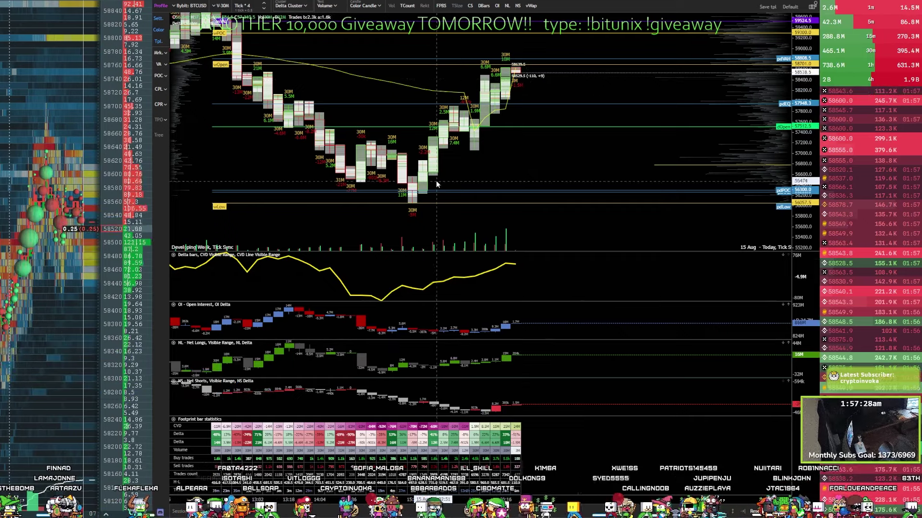
scroll(580, 154, "down", 1)
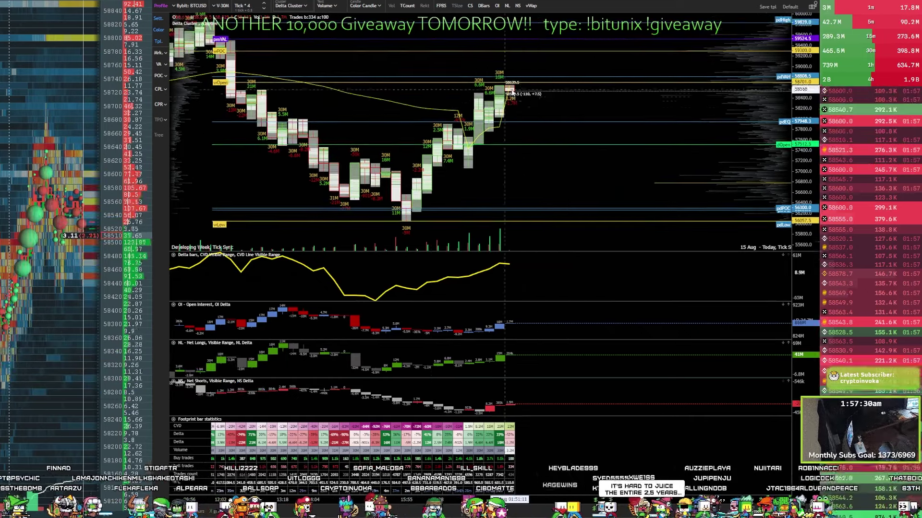
scroll(476, 144, "up", 1)
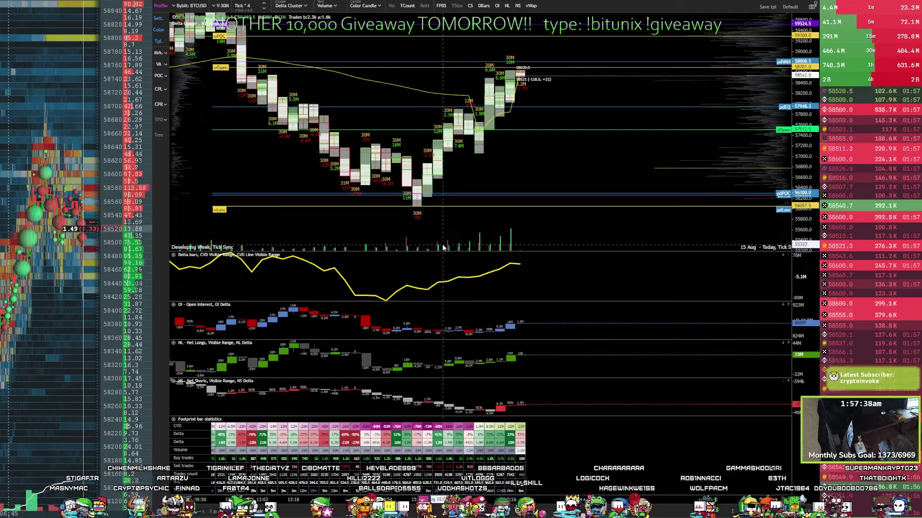
left_click_drag(536, 157, 503, 226)
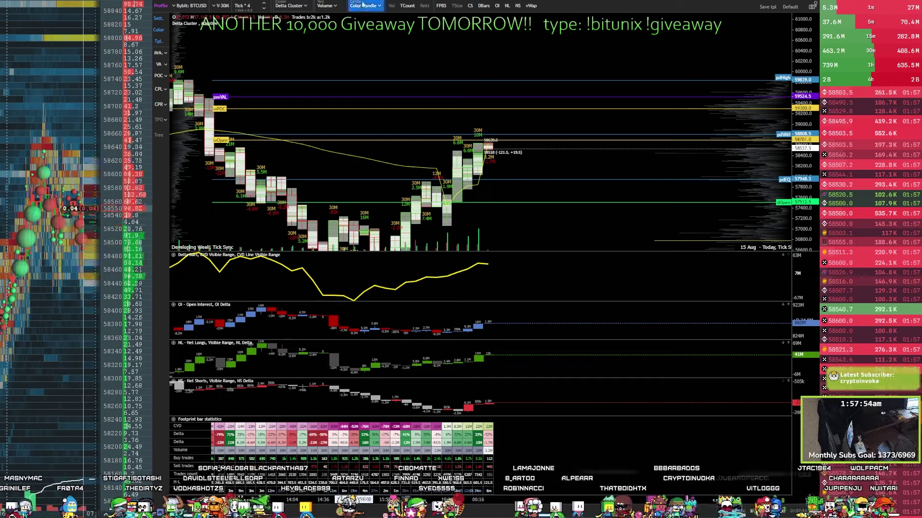
Zoom out the TradingLite BTCUSDT 15-minute chart and draw a Fib retracement from the swing high to the low.
key("alt+Tab")
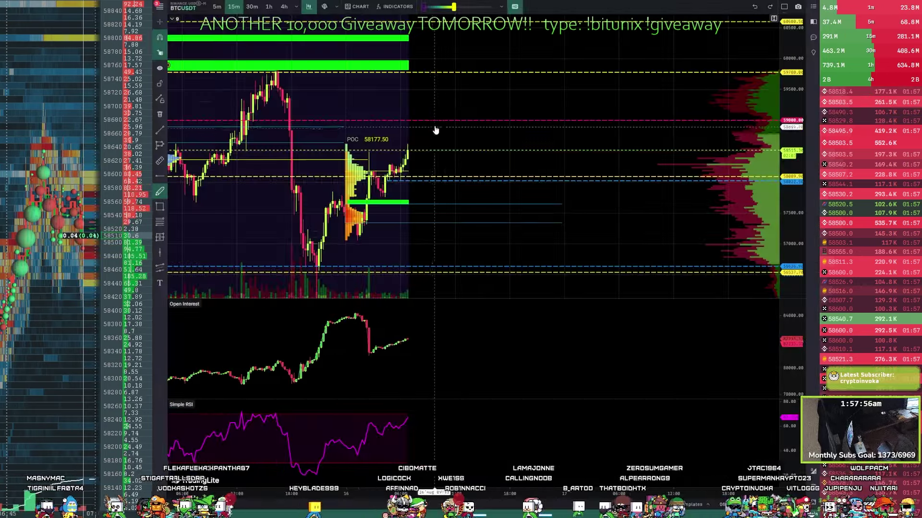
scroll(469, 136, "down", 3)
scroll(477, 154, "down", 3)
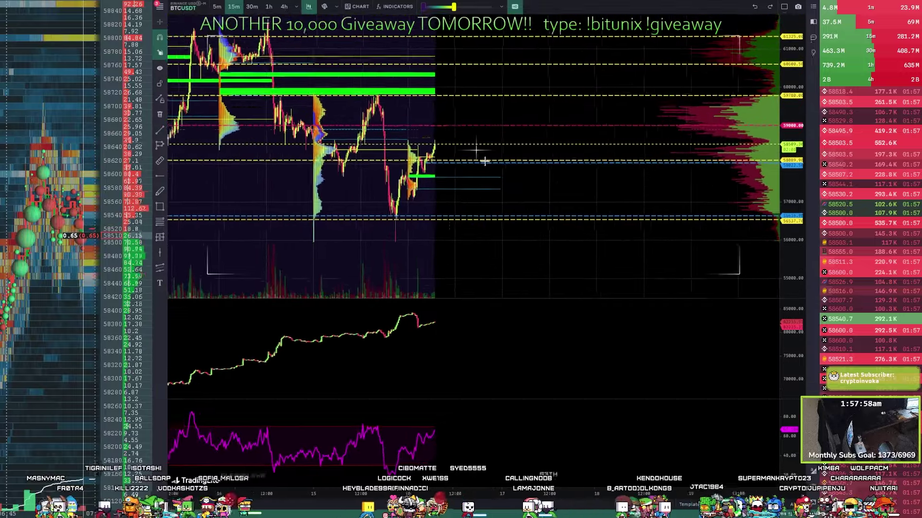
left_click(160, 223)
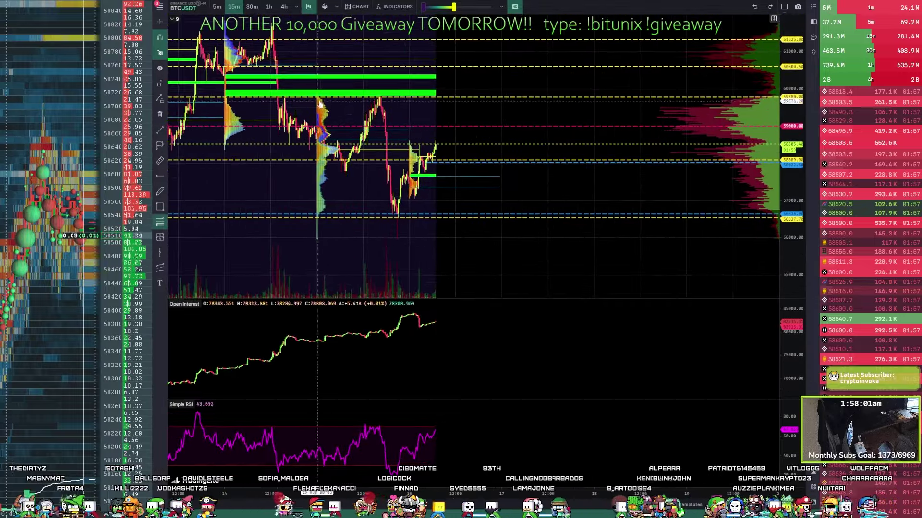
left_click(380, 96)
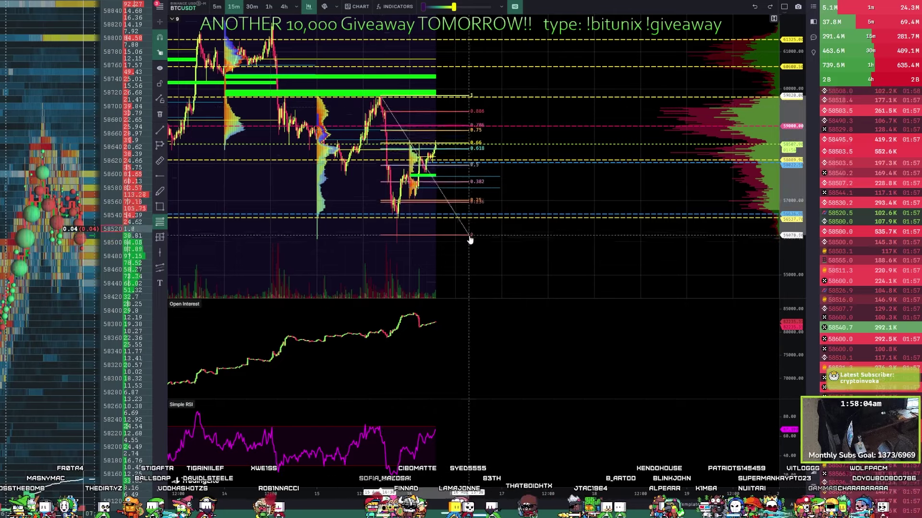
left_click(471, 241)
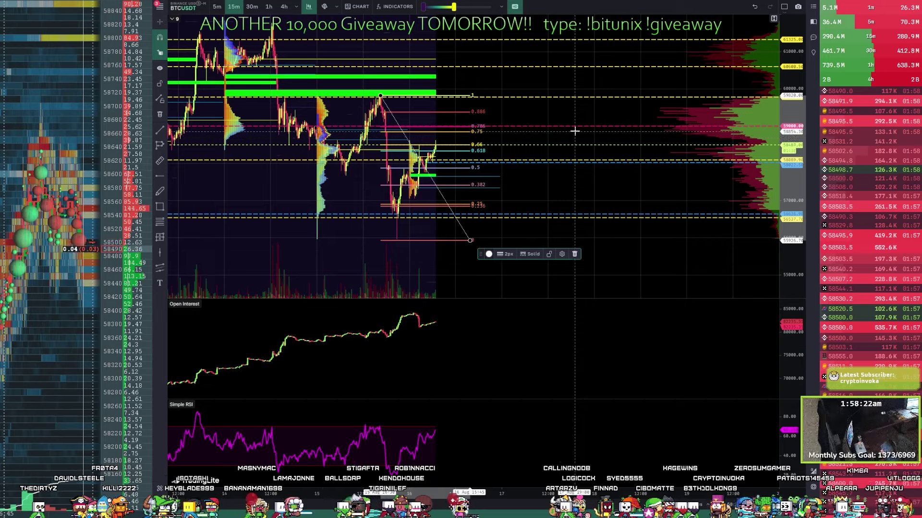
Delete the Fibonacci retracement from the BTCUSDT chart.
left_click(520, 191)
scroll(488, 154, "down", 3)
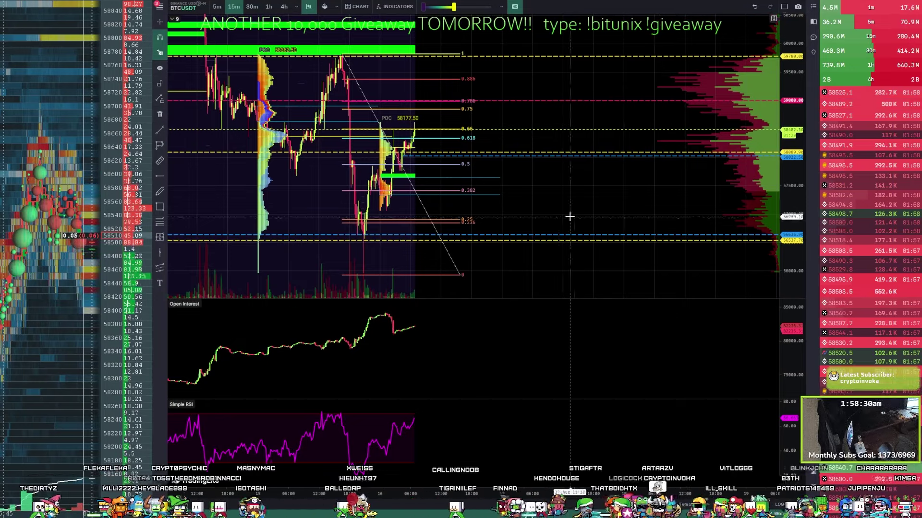
scroll(536, 195, "up", 2)
left_click(455, 90)
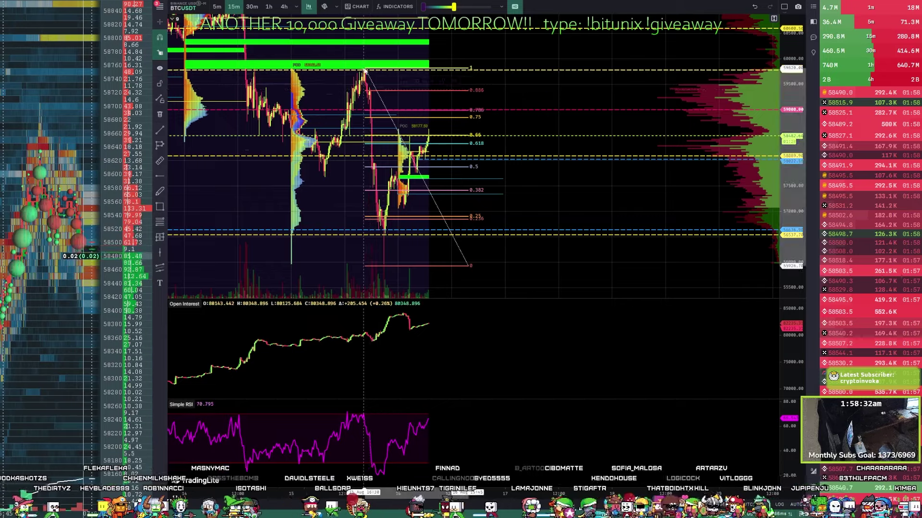
left_click(469, 82)
Maximize the BTCUSDT price pane so the Open Interest and RSI panes are hidden.
scroll(559, 191, "up", 3)
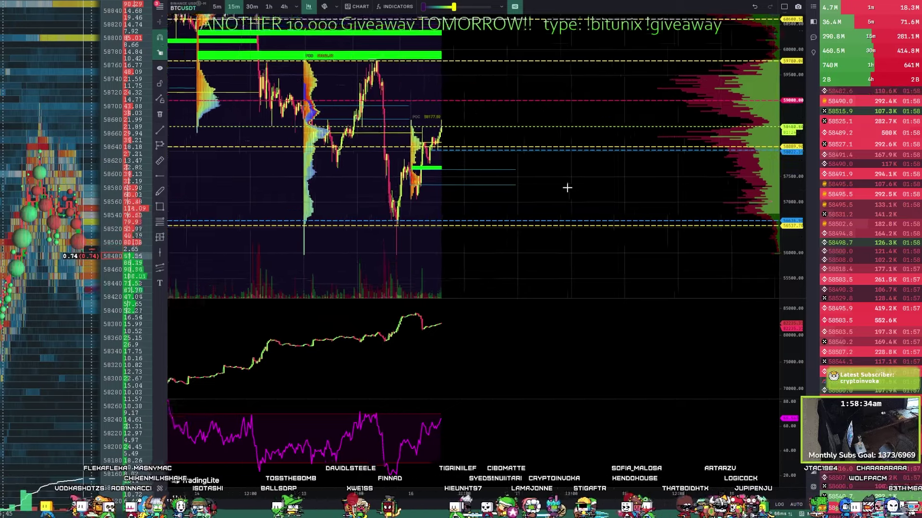
double_click(559, 180)
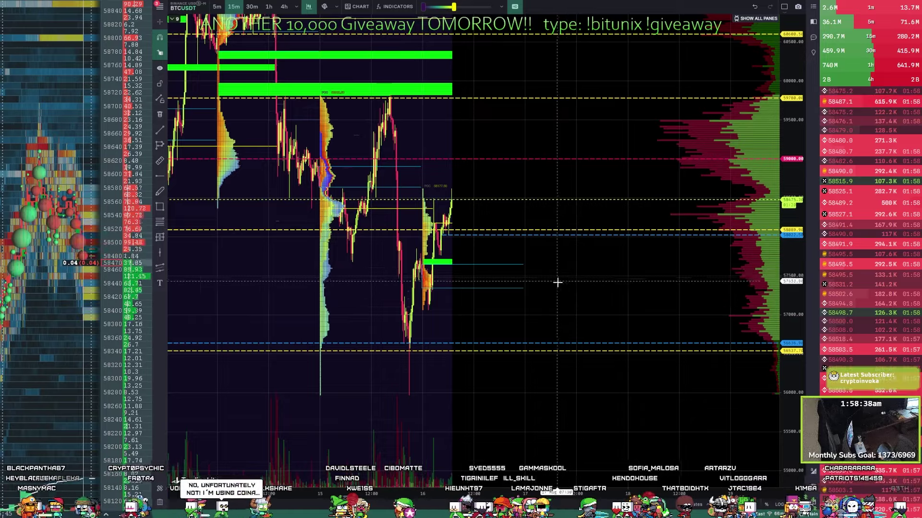
scroll(558, 279, "down", 3)
scroll(604, 284, "up", 1)
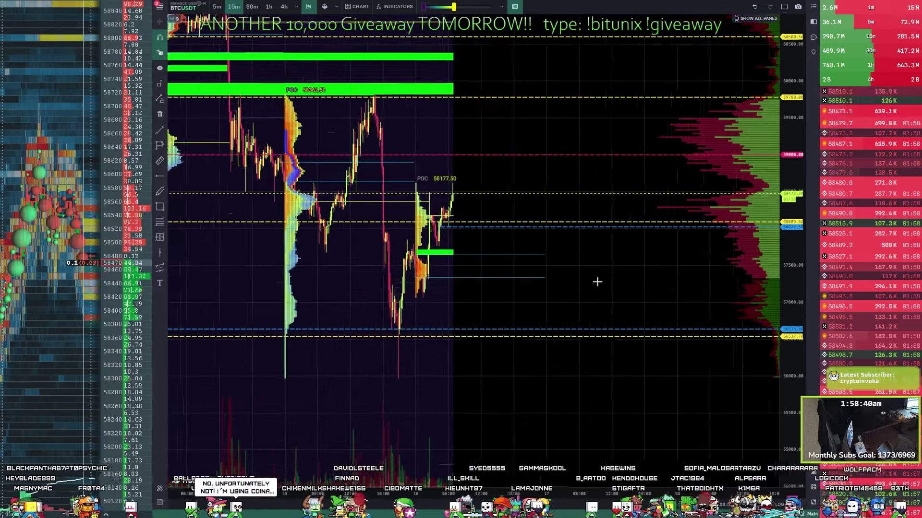
key("alt+Tab")
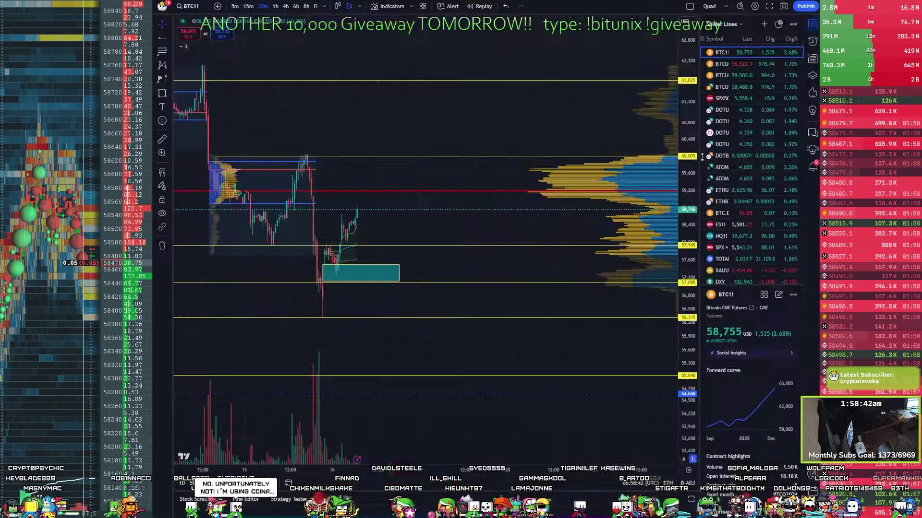
Load Binance ETHUSDT from the watchlist and set the chart to the D timeframe.
left_click(734, 202)
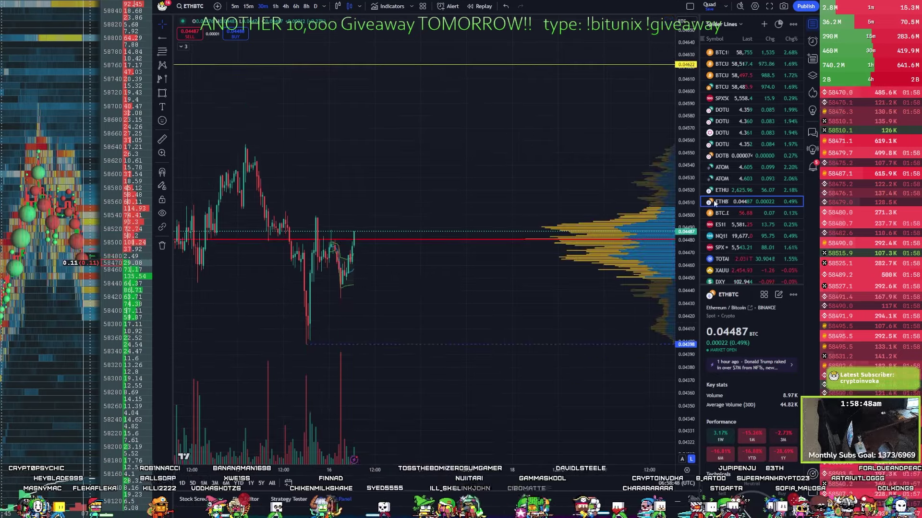
left_click(742, 190)
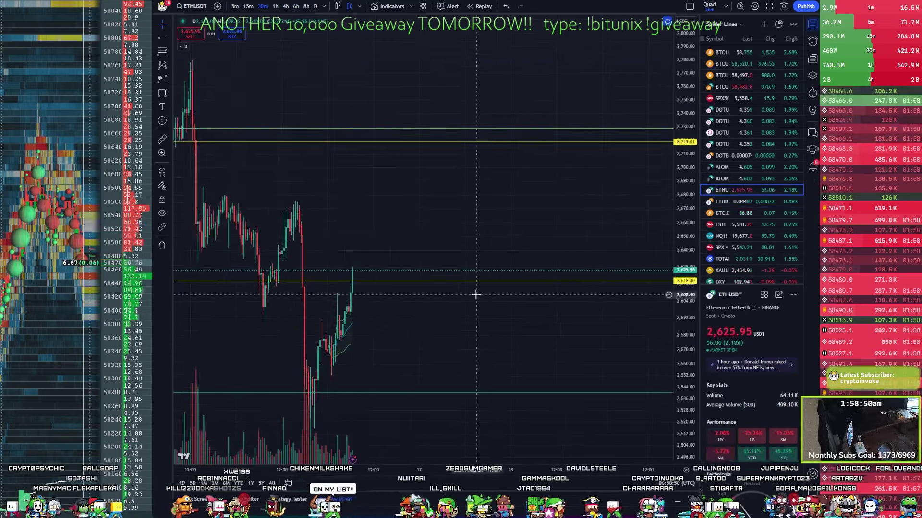
left_click(316, 6)
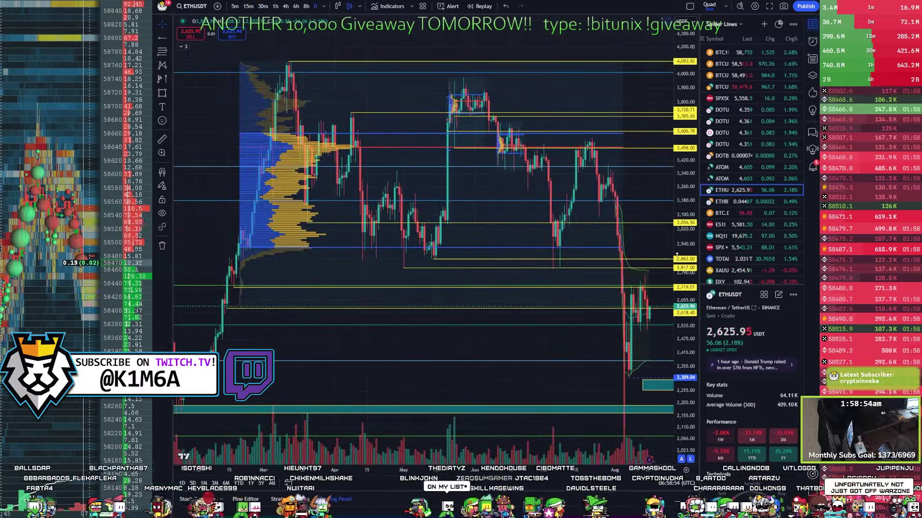
Pan and rescale the ETHUSDT daily chart to span about 1,500–4,100, then pick the Rectangle tool.
left_click_drag(545, 361, 416, 306)
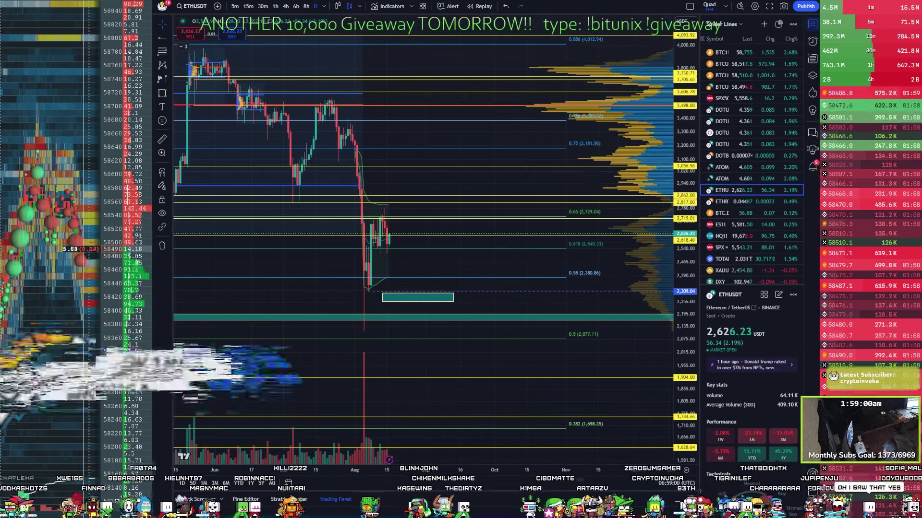
left_click_drag(695, 351, 436, 369)
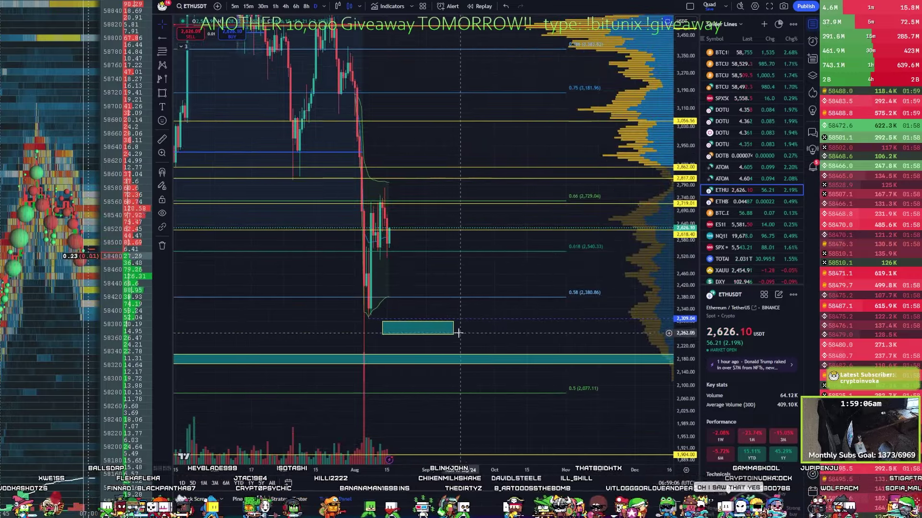
left_click_drag(684, 336, 667, 367)
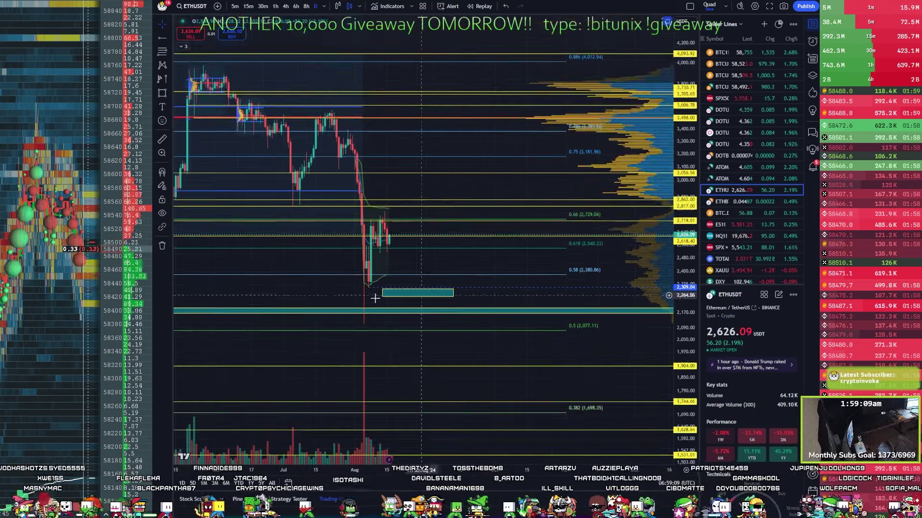
left_click(161, 92)
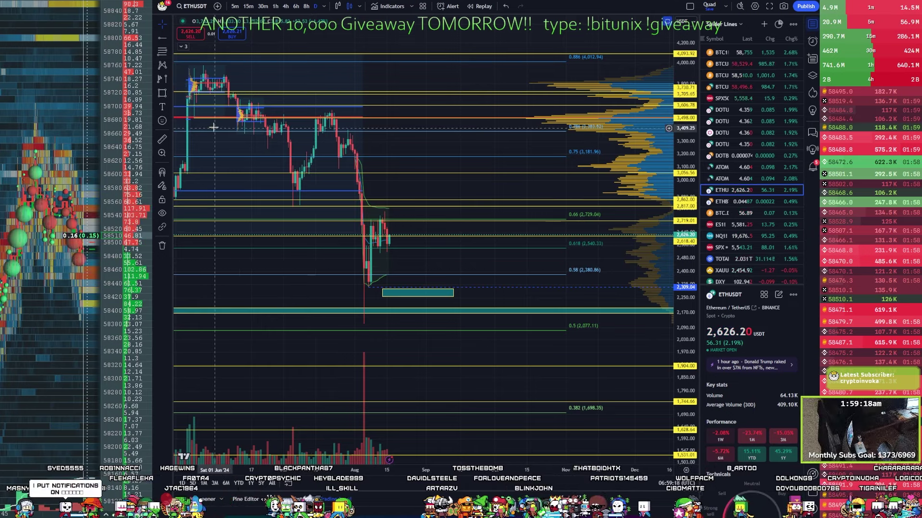
Place an ETHUSDT long position: entry near 2,279, stop 6.96% below, target 34.95% above.
left_click(169, 81)
left_click(201, 88)
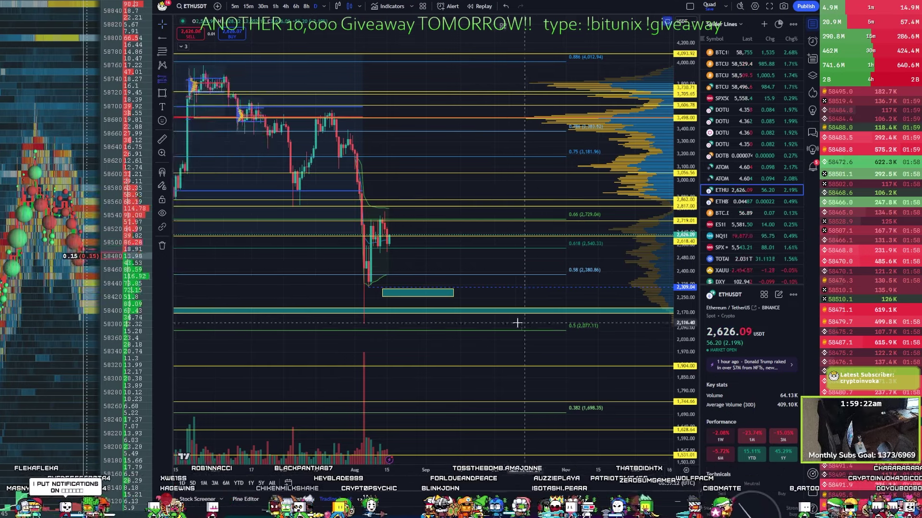
left_click(464, 299)
left_click_drag(465, 372, 462, 324)
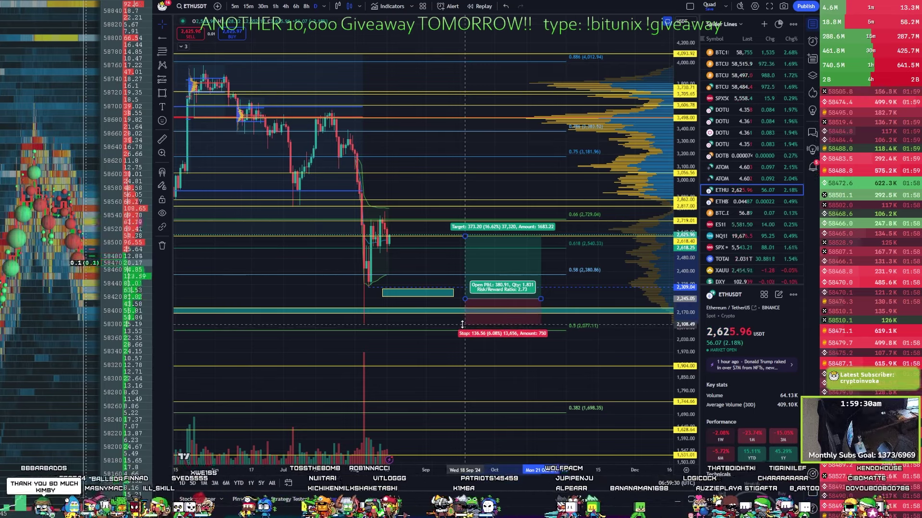
left_click_drag(464, 301, 464, 320)
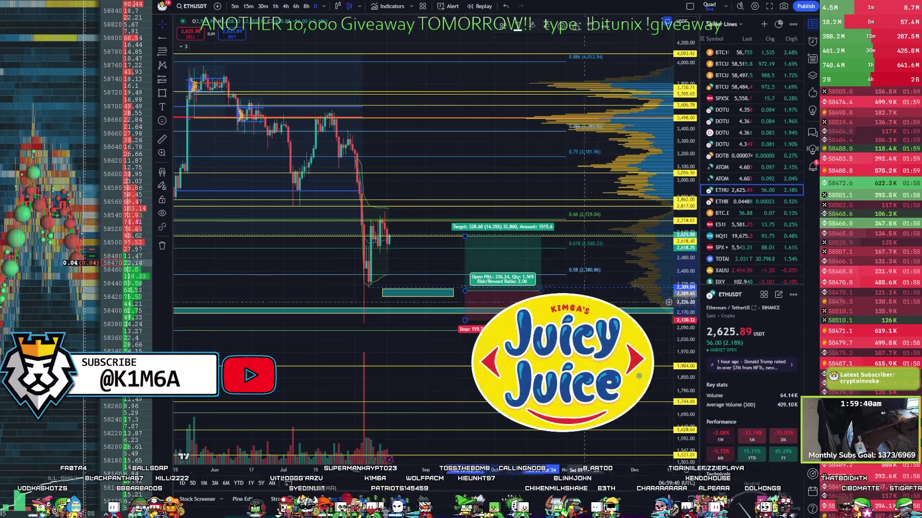
left_click_drag(466, 235, 464, 211)
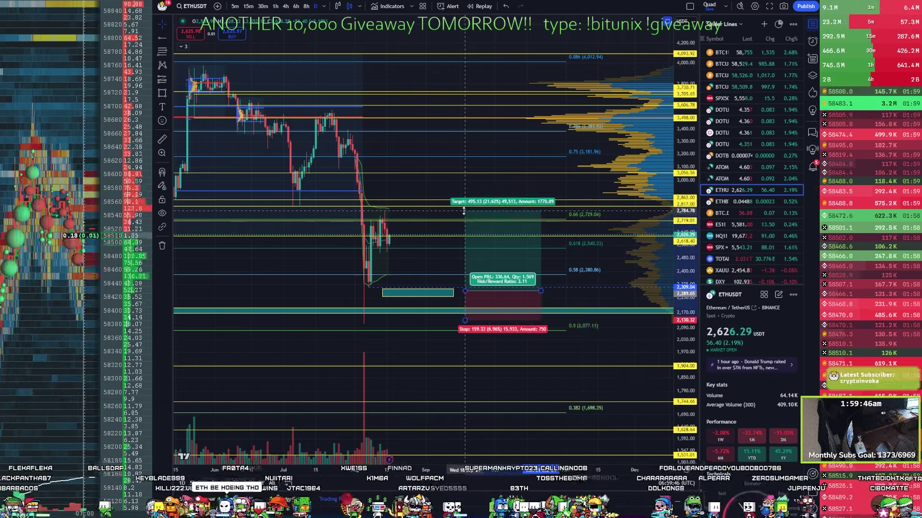
left_click_drag(464, 211, 471, 168)
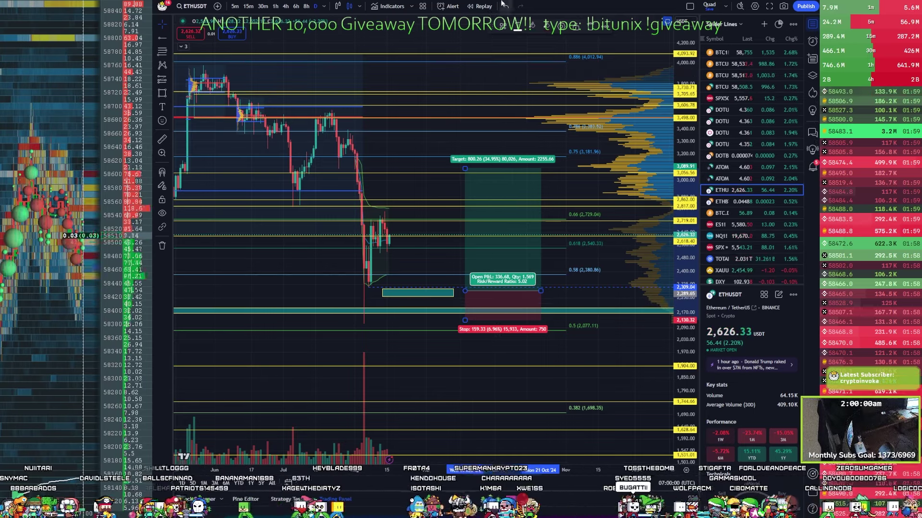
Undo the long position and switch TradingView's main chart to ETHBTC.
key("ctrl+z")
key("ctrl+z")
key("ctrl+z")
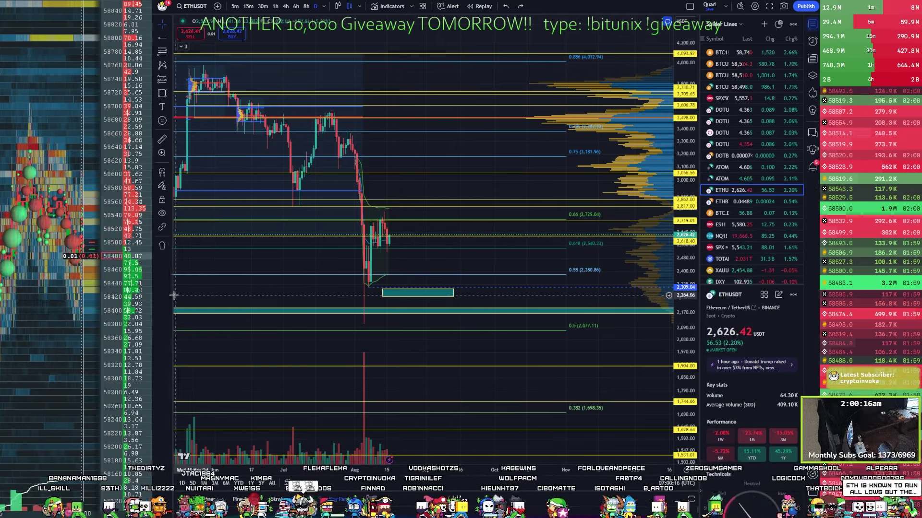
key("alt+Tab")
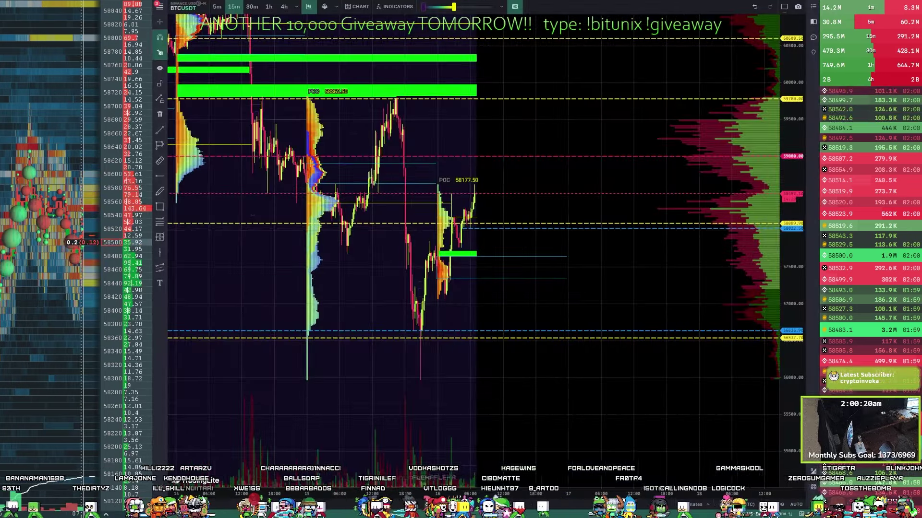
key("alt+Tab")
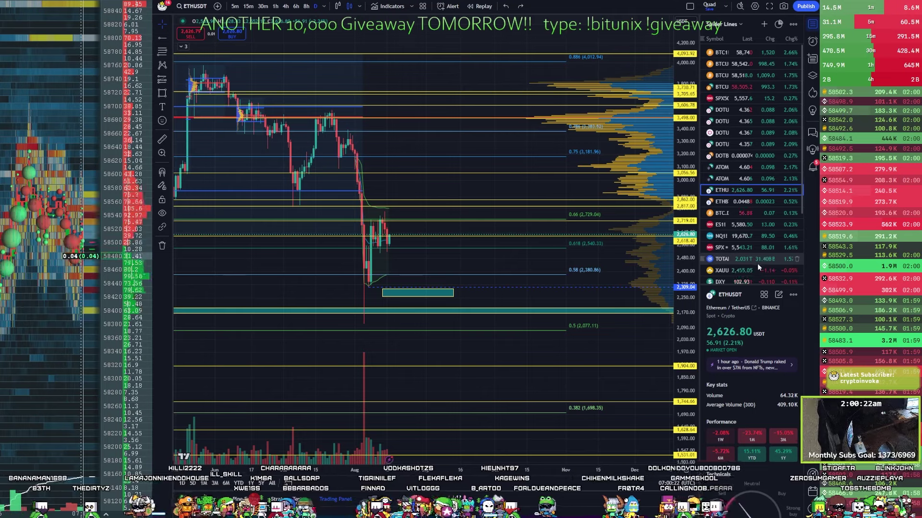
left_click(729, 201)
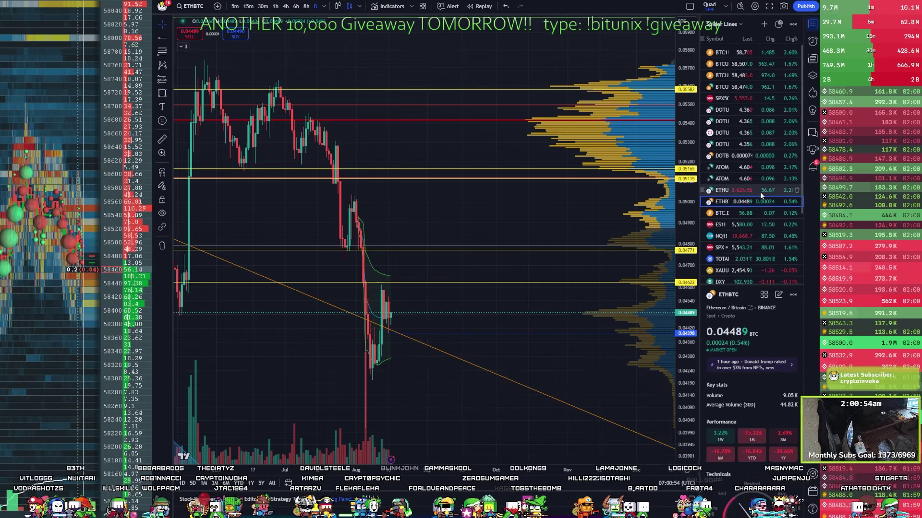
Switch to the Exocharts Bybit BTCUSD delta-cluster chart window.
key("alt+Tab")
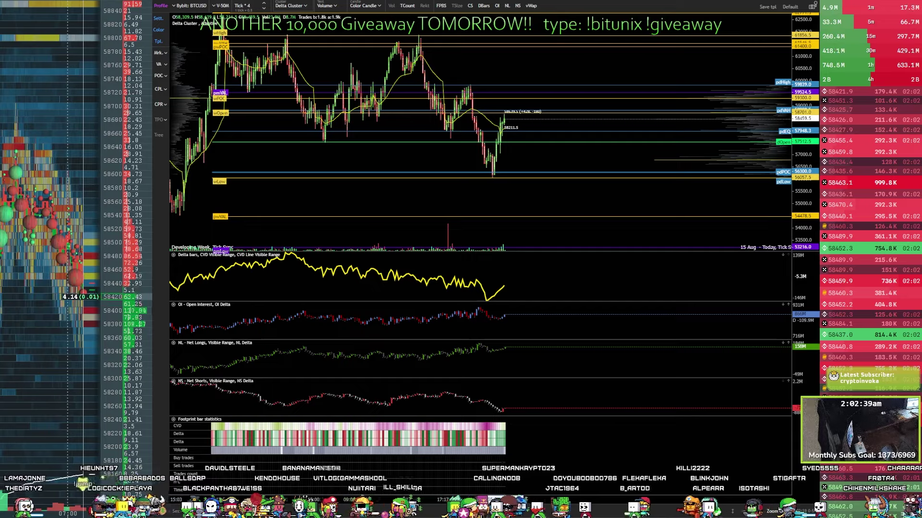
Zoom in and pan to the latest BTCUSD candles rebounding from about 56,100 toward 58,600.
scroll(563, 145, "up", 3)
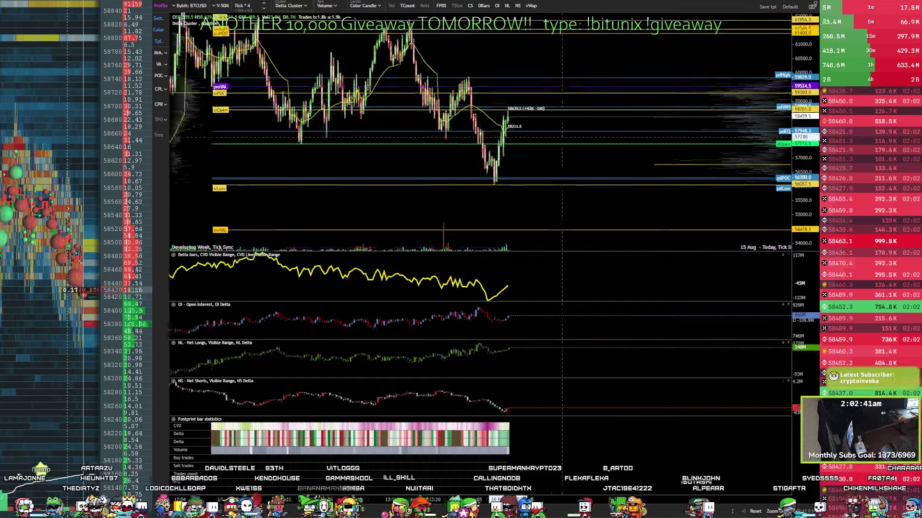
left_click_drag(503, 207, 402, 192)
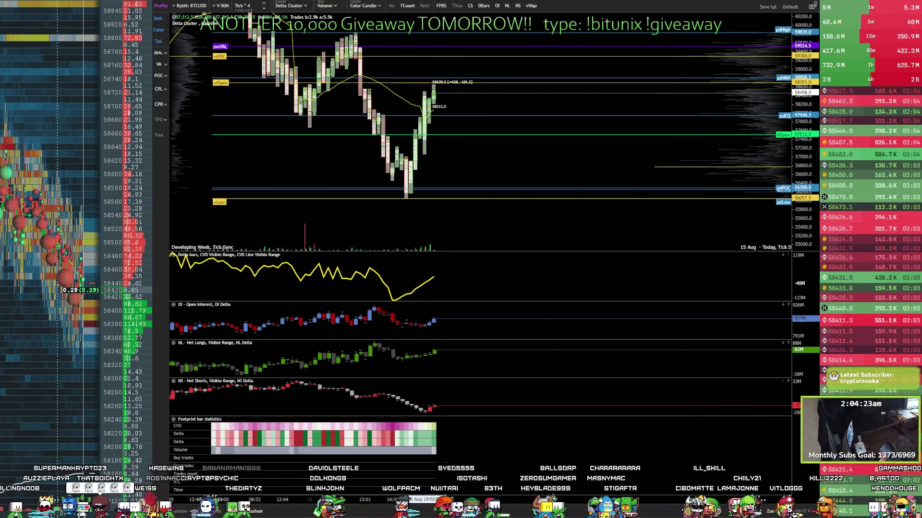
Return to the BTCUSDT 15-minute chart and zoom out to survey older candles.
key("alt+Tab")
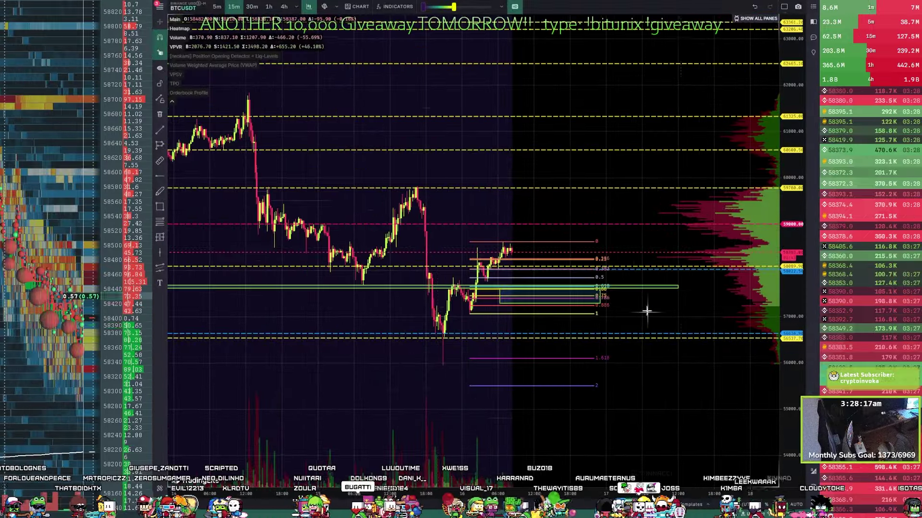
scroll(629, 307, "up", 4)
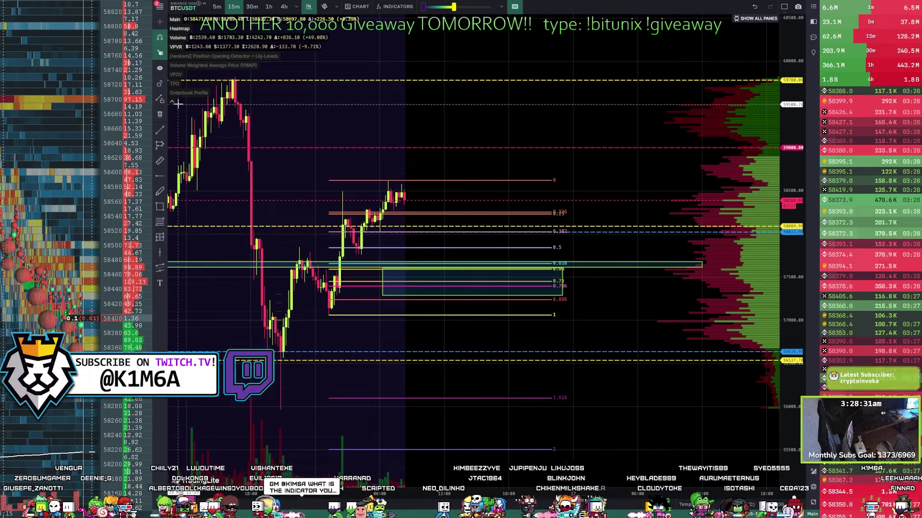
scroll(473, 146, "down", 5)
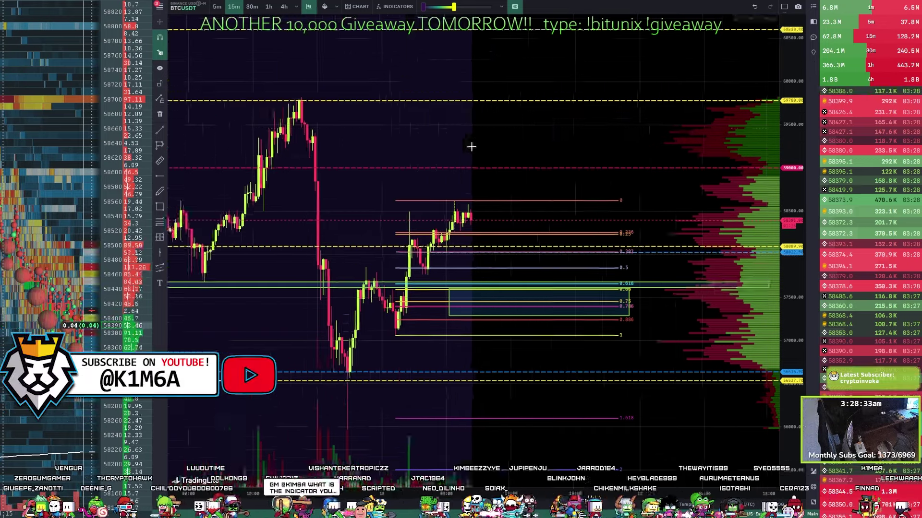
scroll(495, 204, "down", 2)
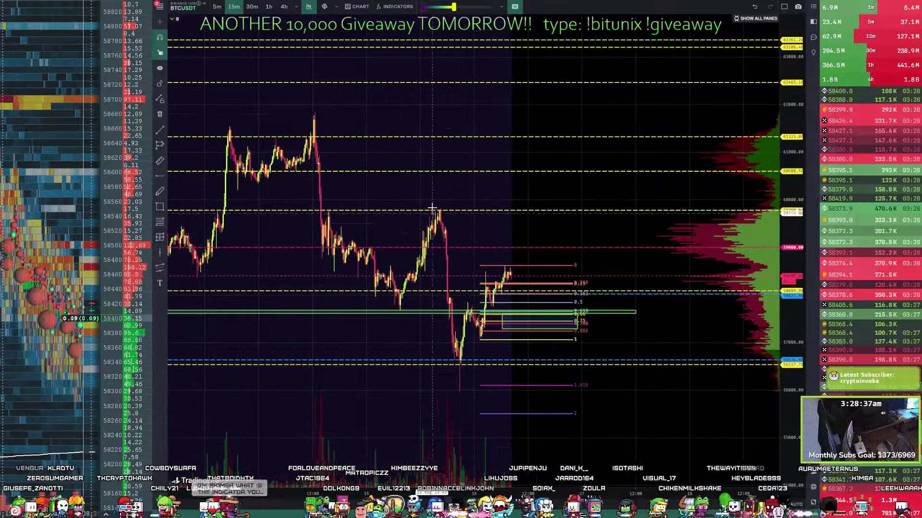
left_click_drag(368, 178, 449, 195)
scroll(482, 200, "down", 3)
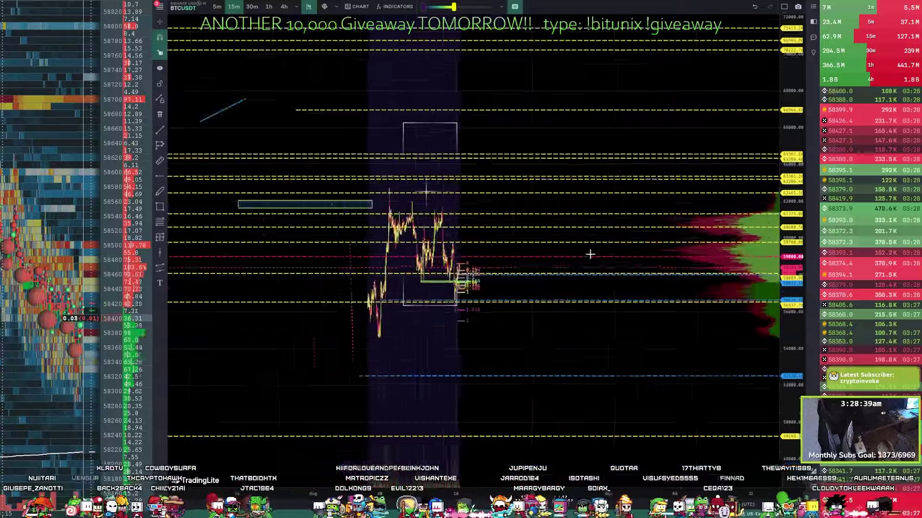
scroll(503, 210, "up", 3)
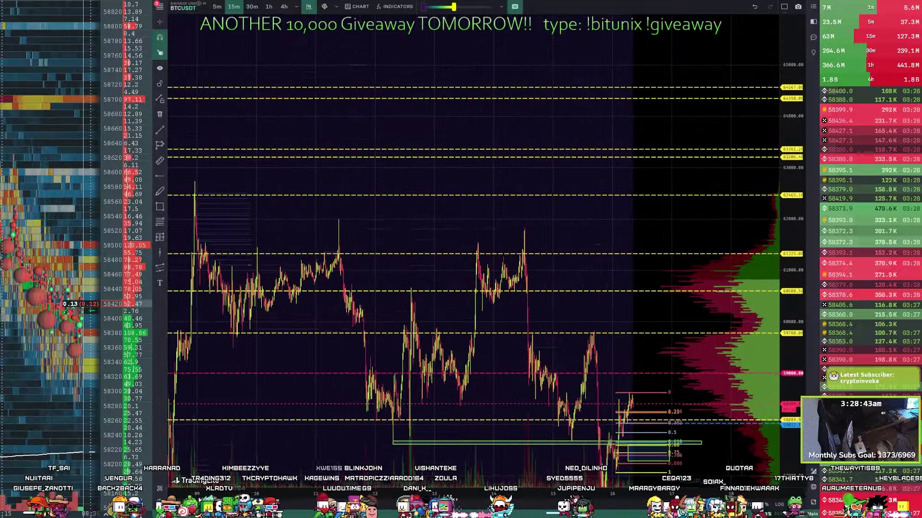
Switch to 1D, remove the blue dashed 62841 price line, then go back to 15-minute candles.
type("1D")
key("Return")
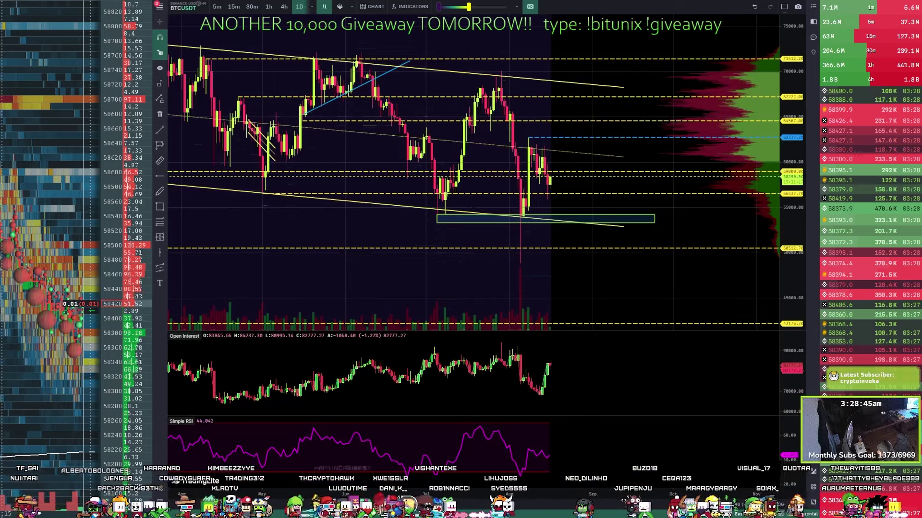
left_click(593, 137)
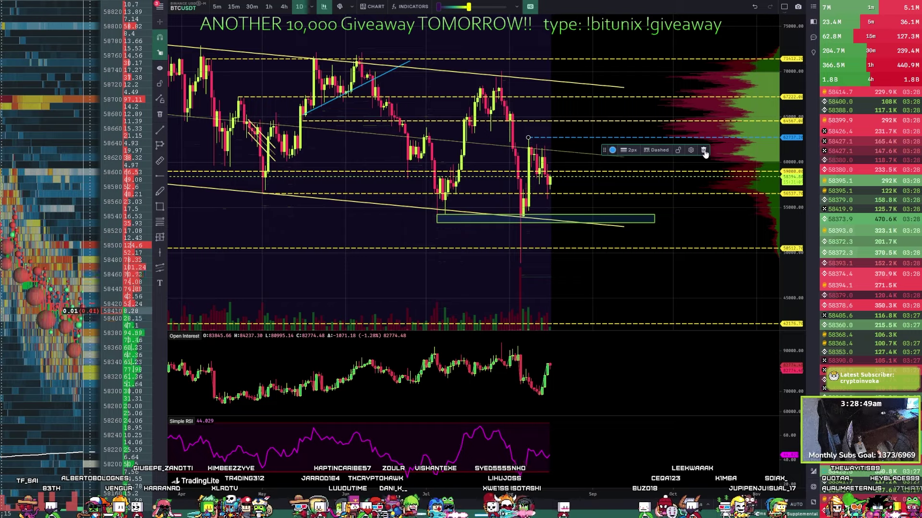
left_click(703, 149)
type("15")
key("Return")
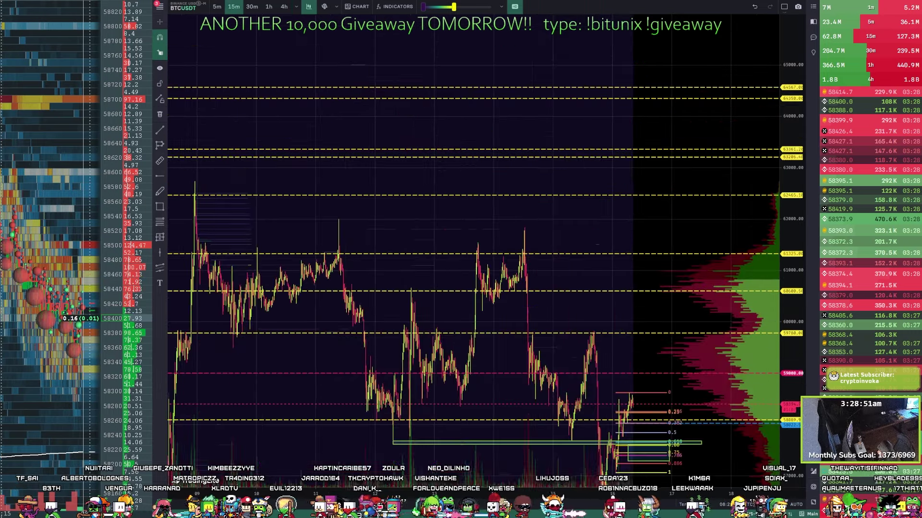
With the brush, draw short red dotted strokes below the 0.5 and above the 0.618 levels.
left_click_drag(634, 354, 519, 206)
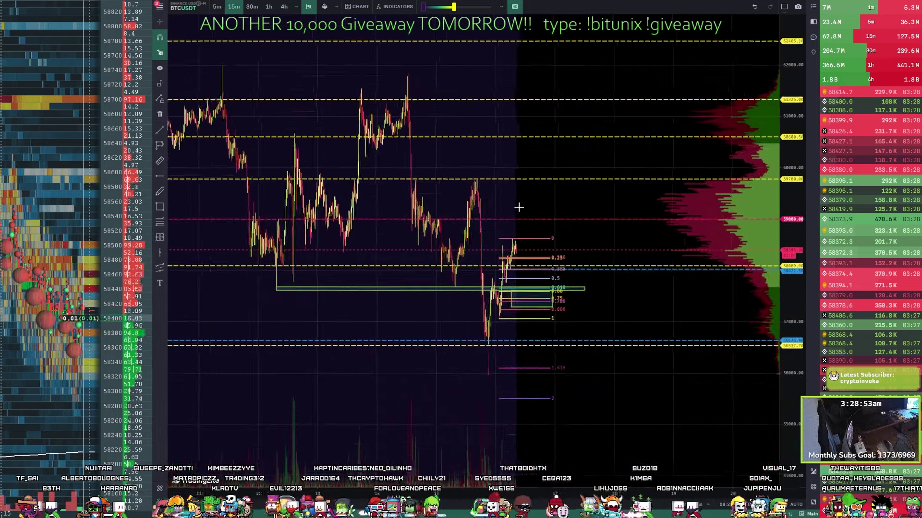
scroll(511, 202, "up", 5)
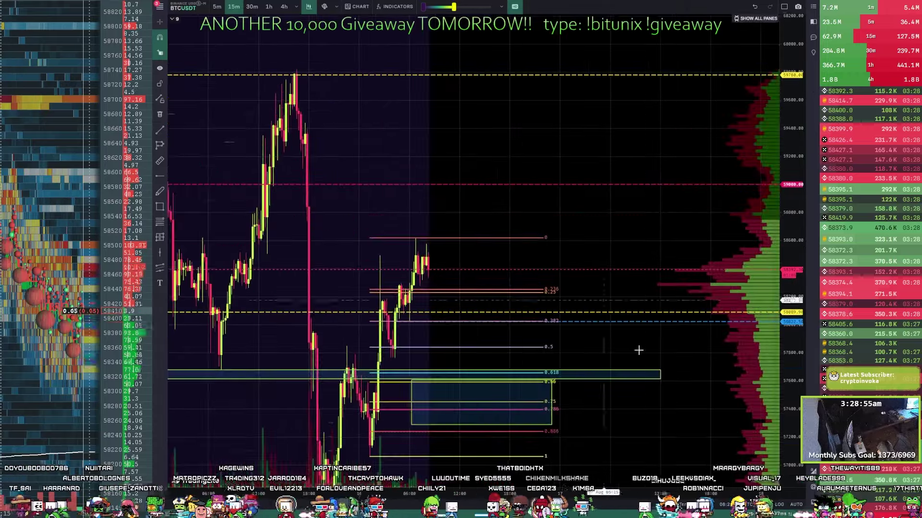
left_click_drag(645, 440, 690, 321)
scroll(691, 321, "up", 1)
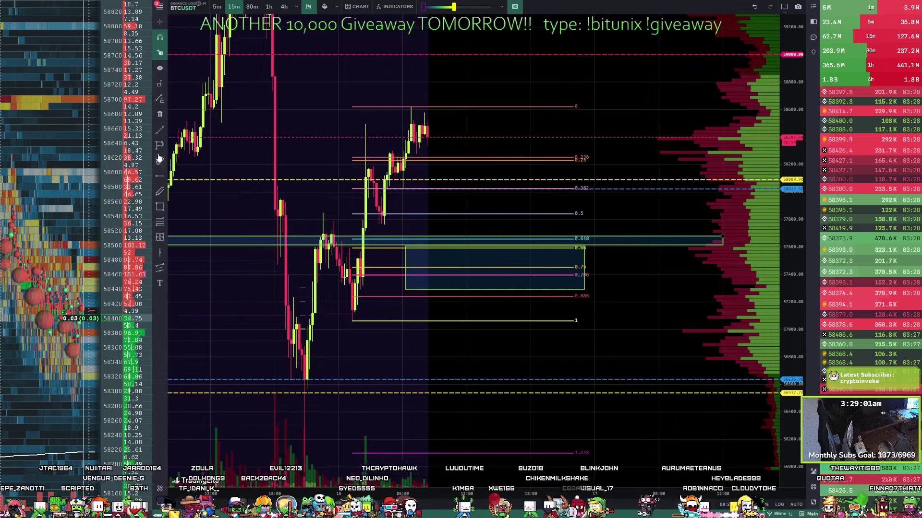
left_click(160, 191)
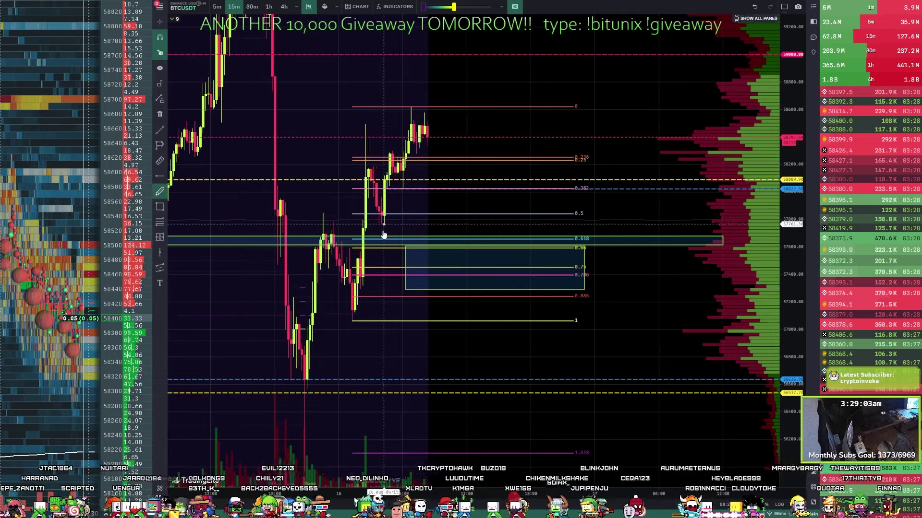
left_click_drag(383, 224, 432, 223)
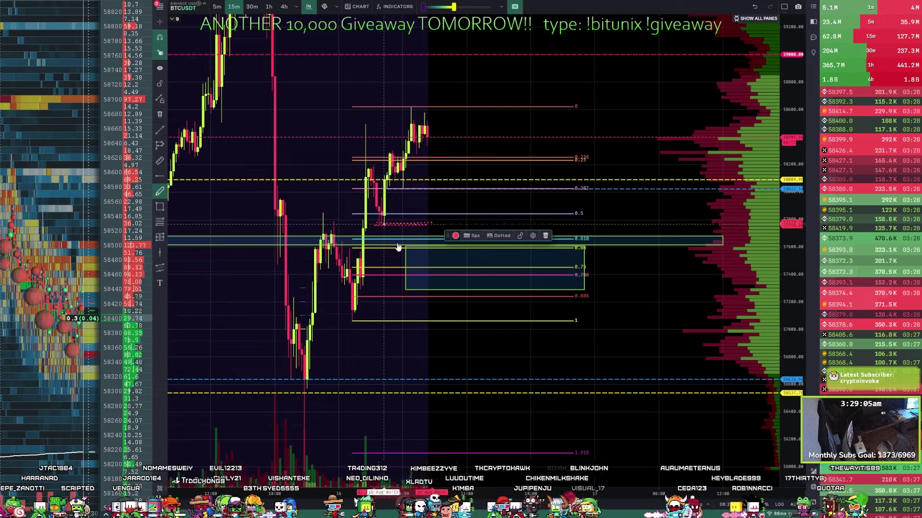
left_click_drag(312, 240, 355, 240)
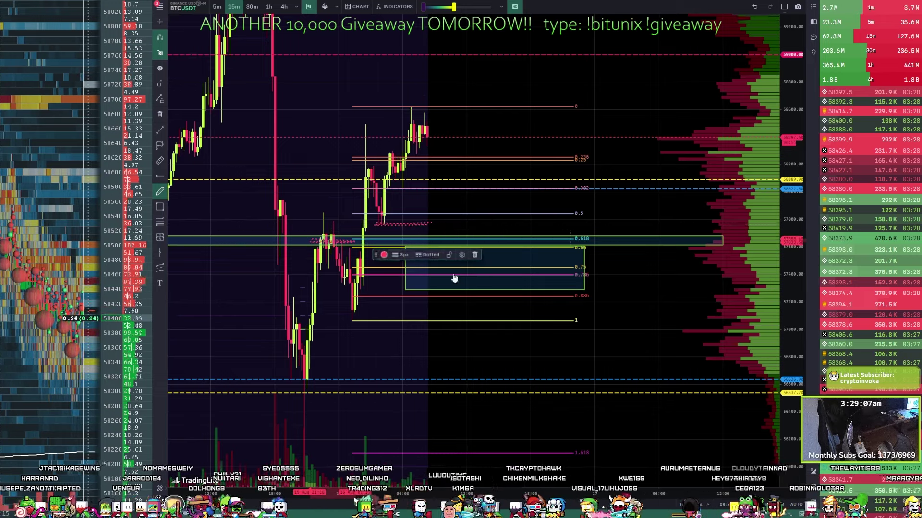